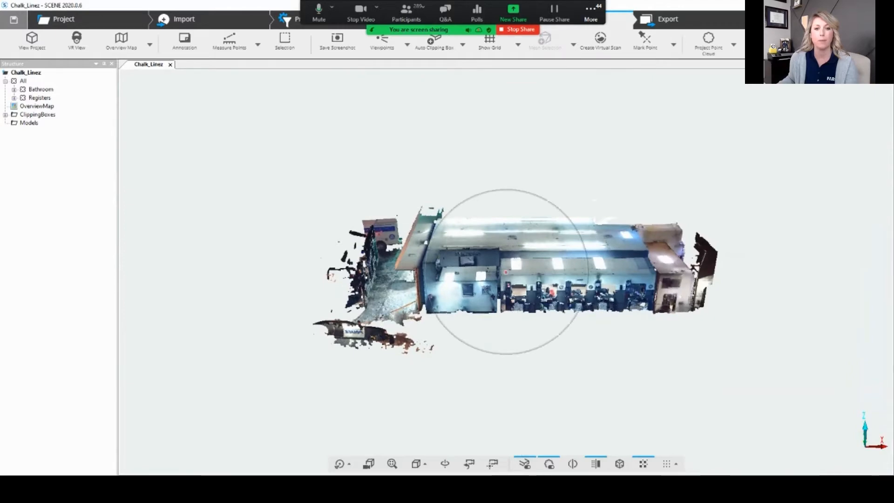
Step: Create an overview map of the Chalk_Linez scan project, seen from above
drag(507, 261, 507, 319)
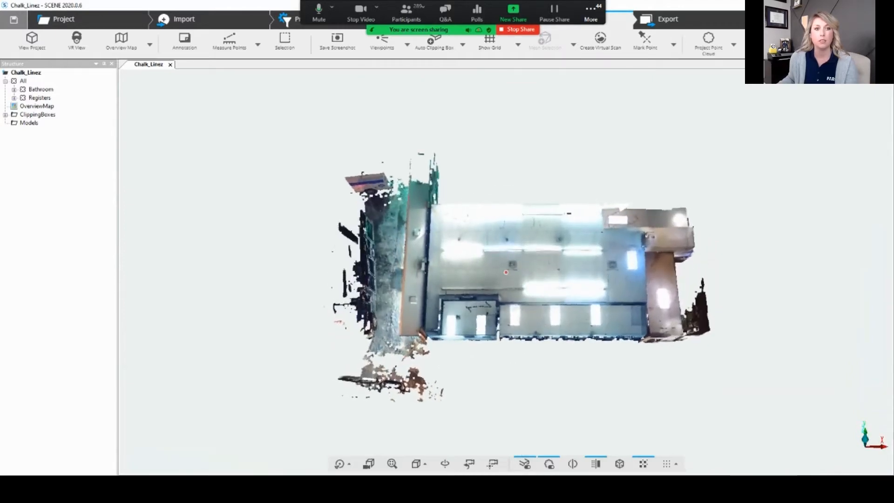
drag(505, 272, 507, 273)
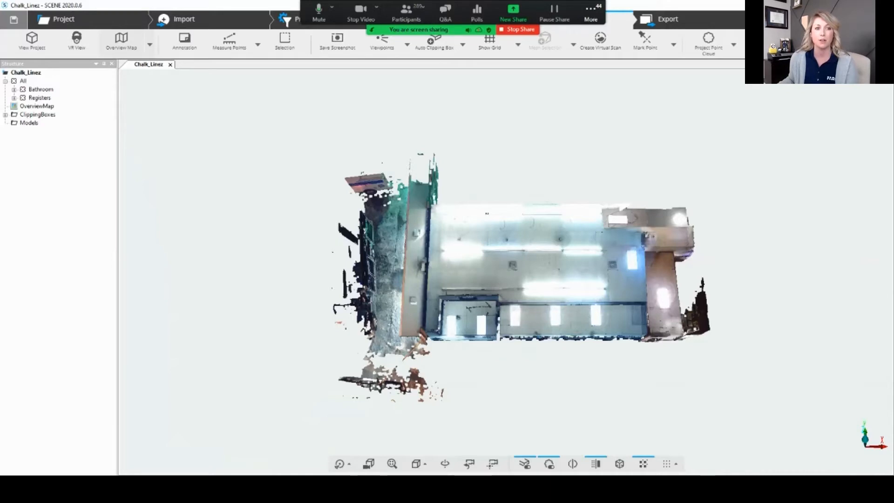
click(121, 42)
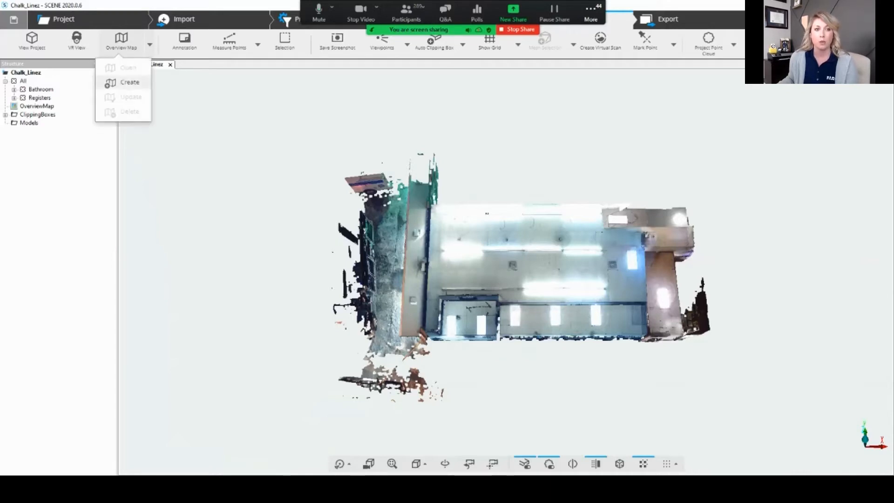
click(124, 83)
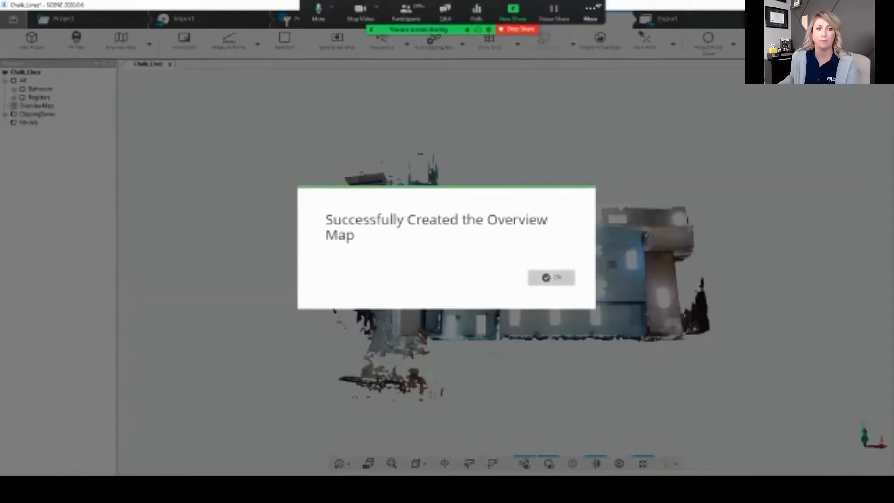
click(552, 277)
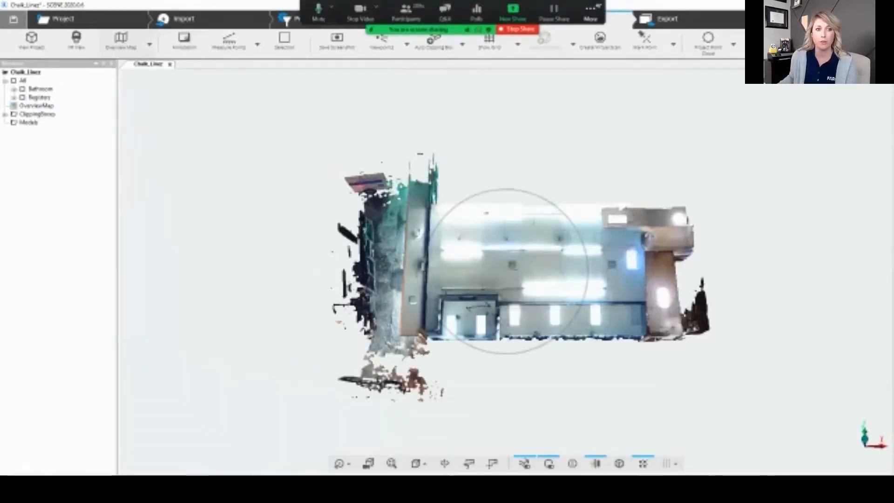
Step: Open the project's overview map and examine the floor plan, its scanner positions and the two central stations up close
click(149, 45)
click(122, 69)
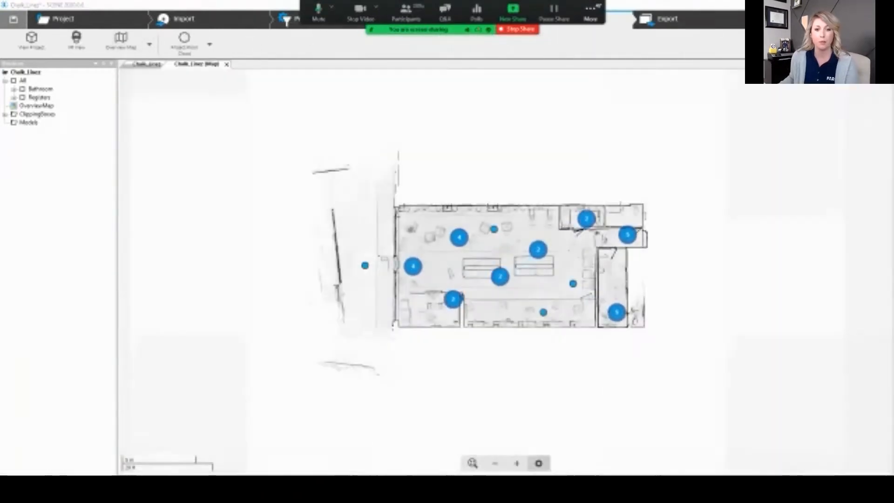
click(517, 463)
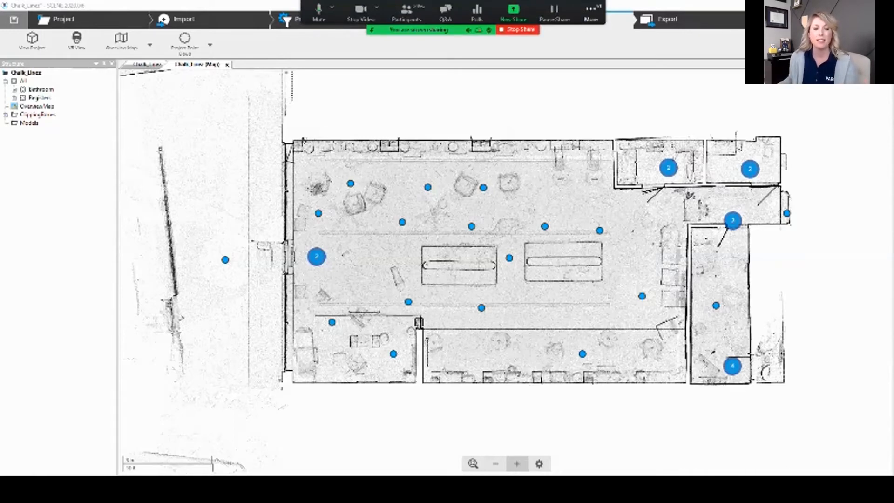
drag(493, 289, 450, 293)
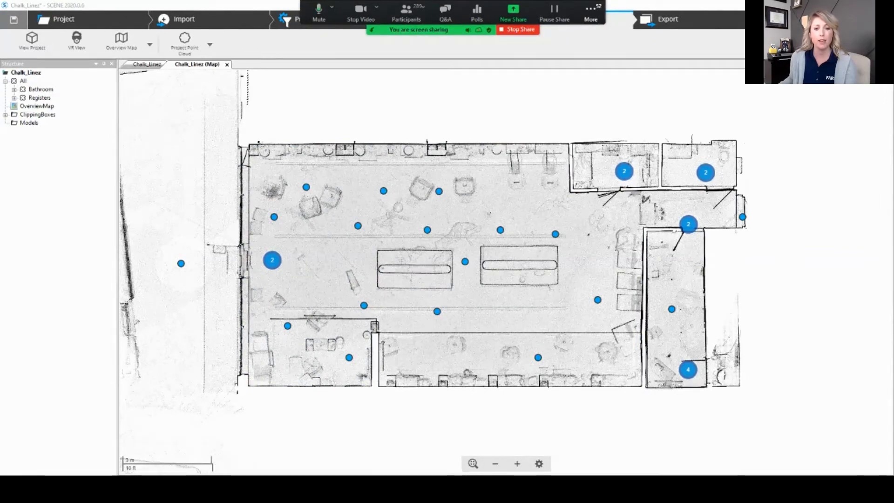
click(517, 464)
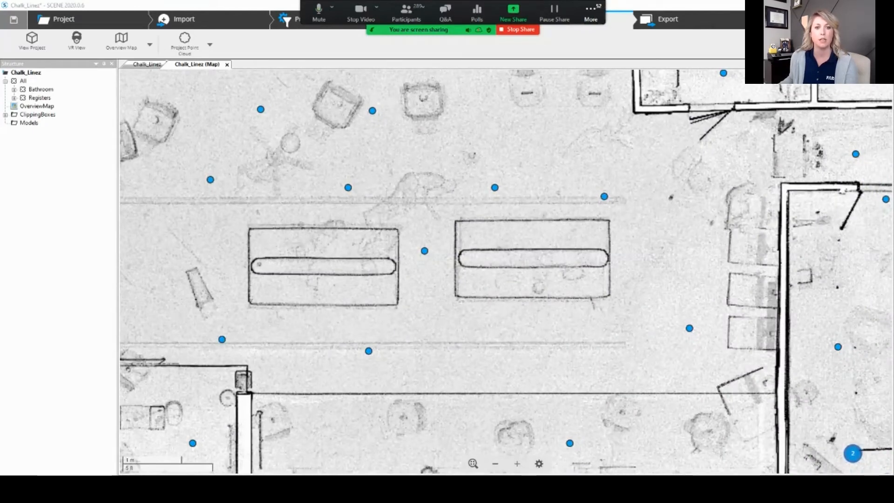
drag(447, 279, 521, 279)
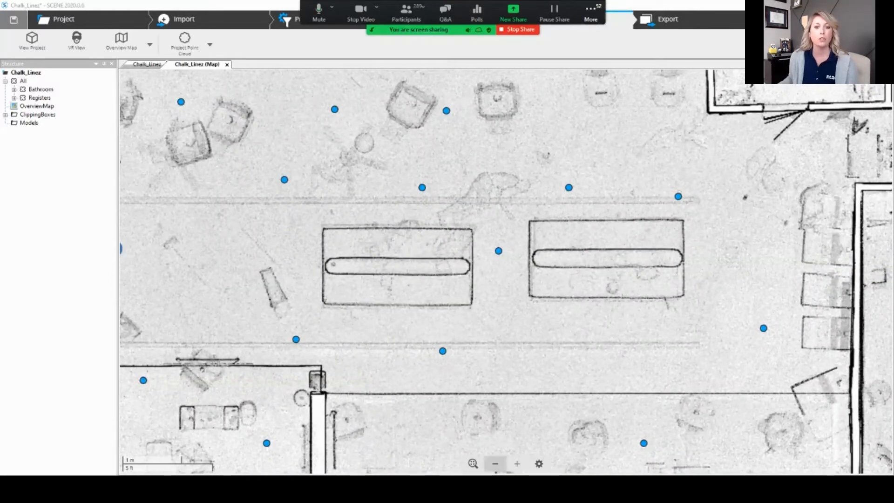
click(495, 464)
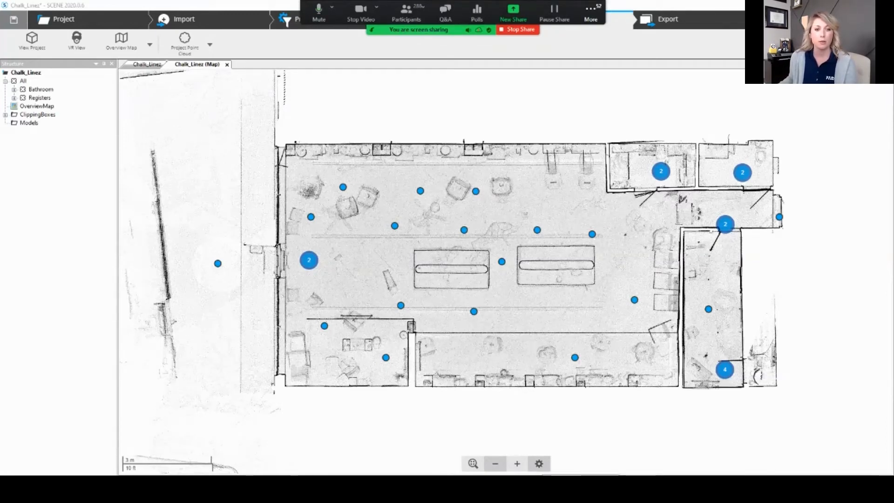
Step: Turn off the display of scanner positions on the overview map
click(539, 463)
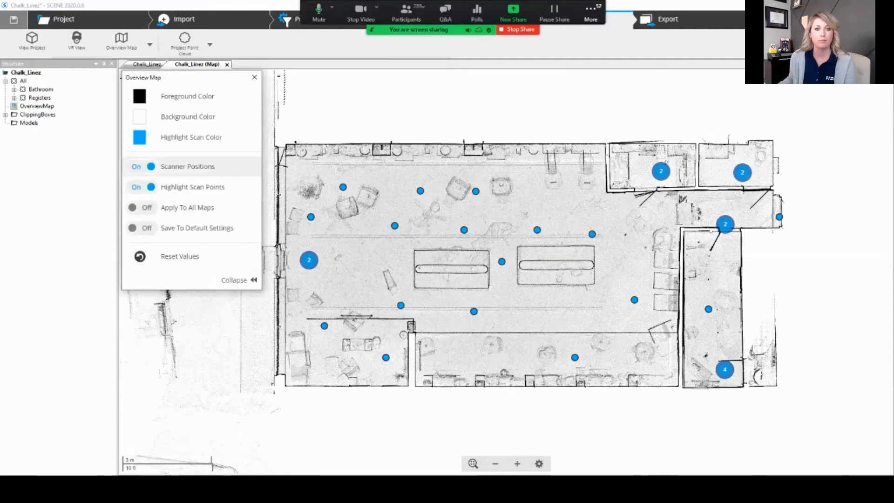
click(142, 166)
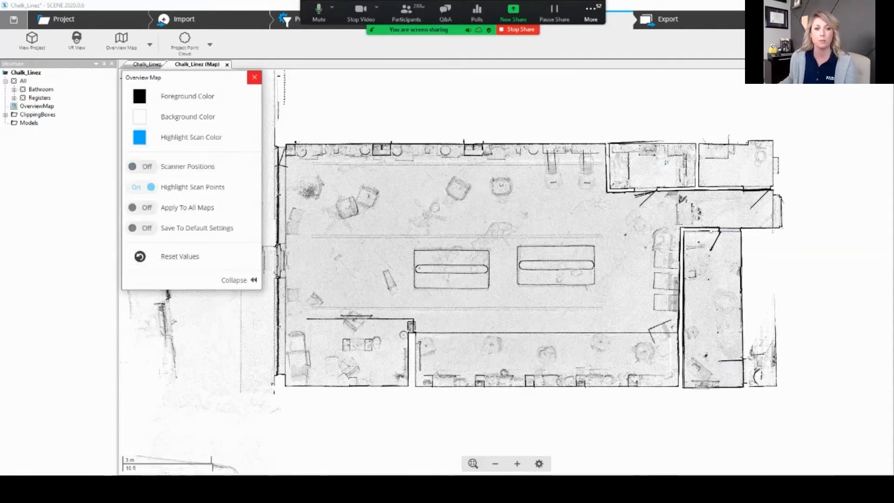
click(254, 78)
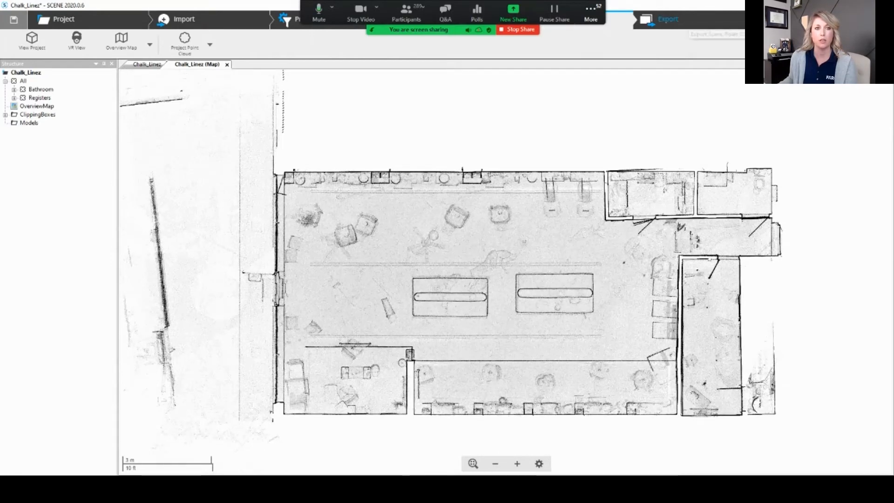
Step: Show the export options, and switch to File Explorer to open the Overview Map folder in Crime Scene Reconstruction Series
click(689, 22)
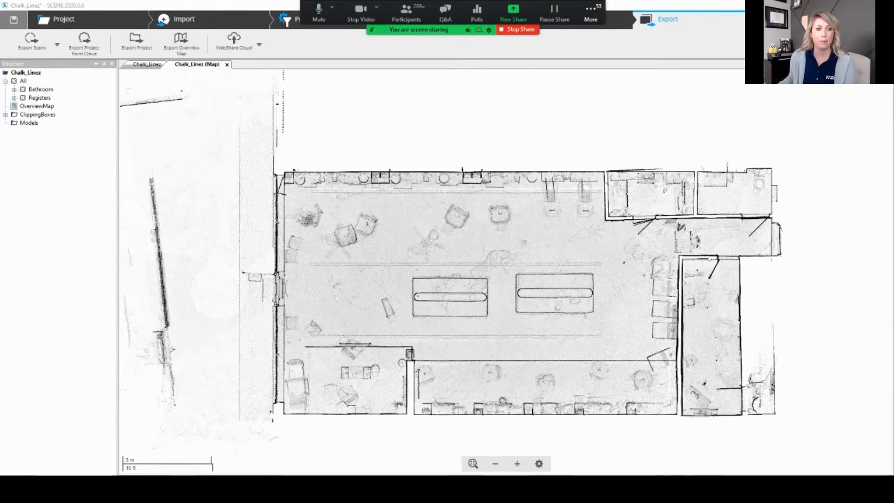
key(alt+Tab)
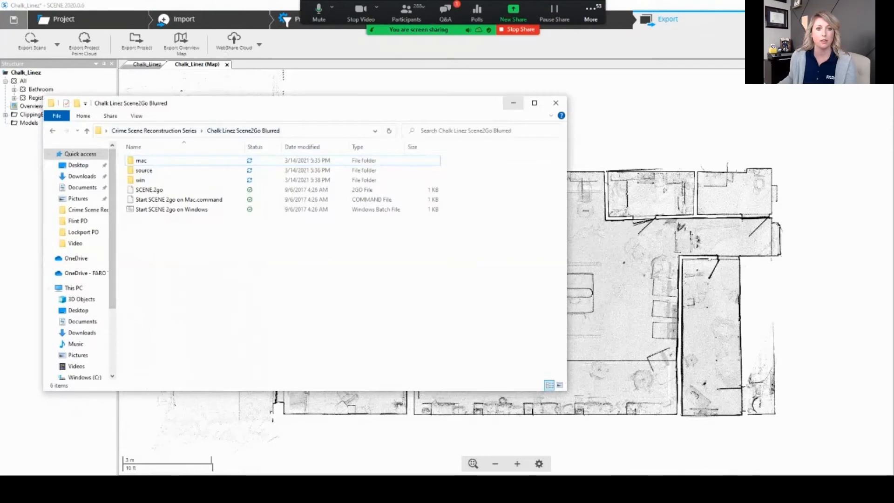
click(153, 130)
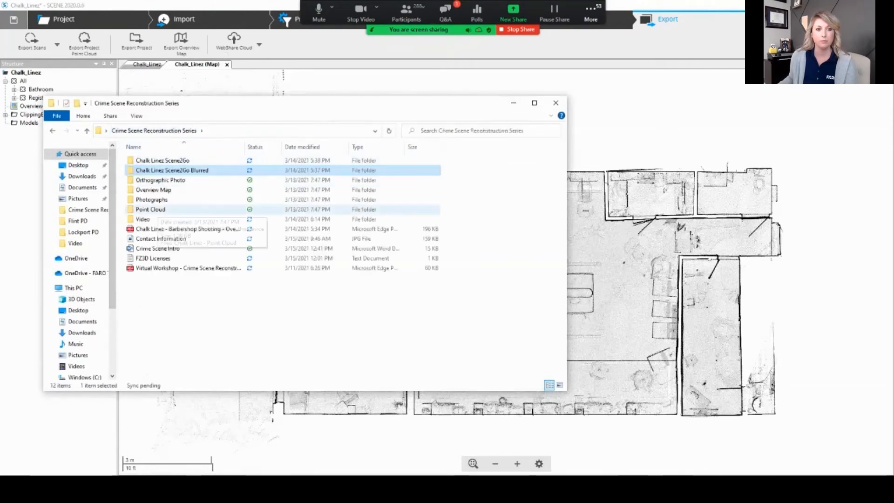
double_click(153, 190)
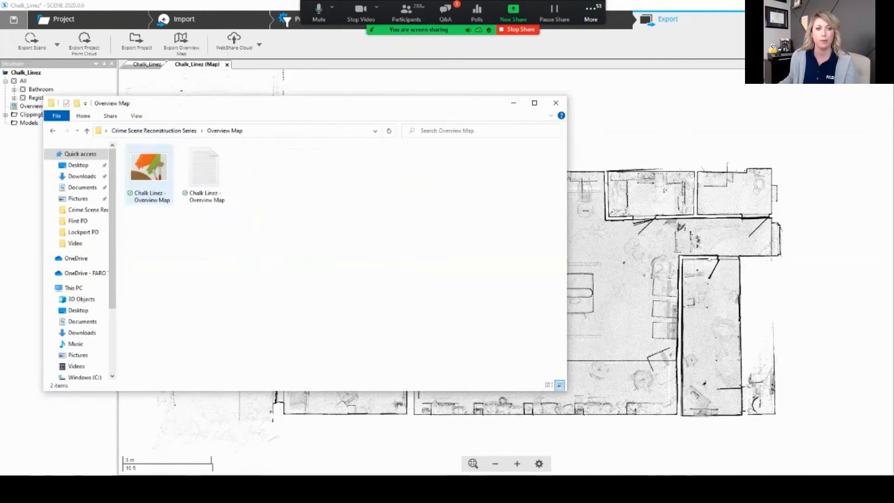
Step: View the exported "Chalk Linez - Overview Map" image and close it again
click(151, 175)
click(204, 175)
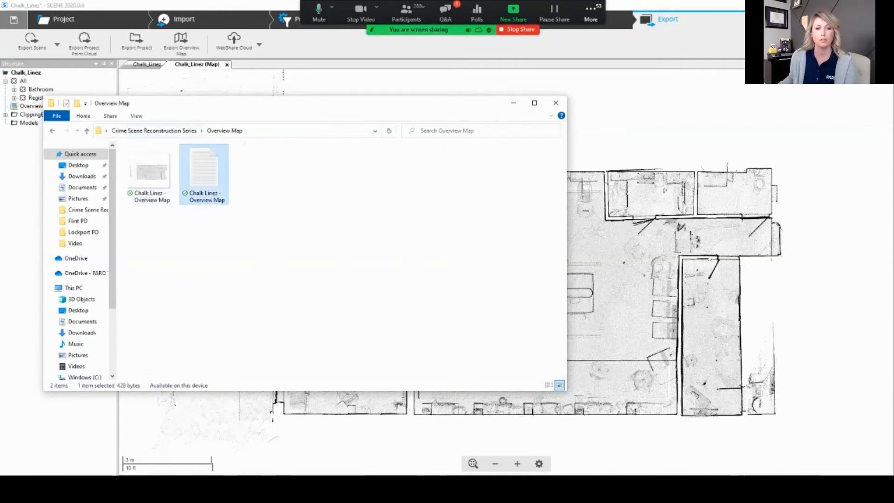
drag(201, 103, 380, 124)
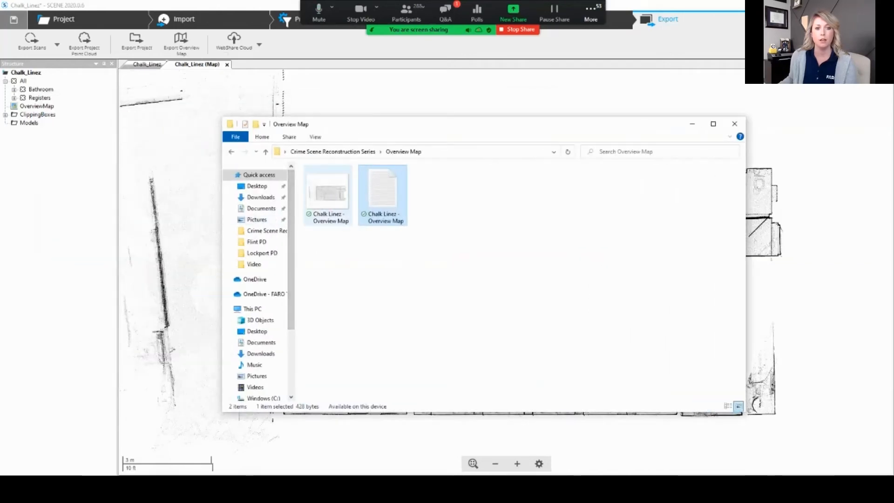
click(340, 190)
double_click(336, 191)
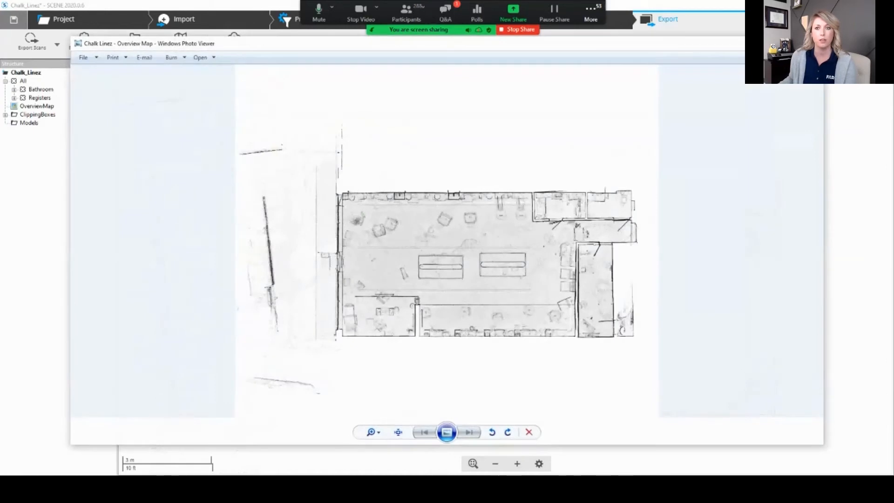
click(813, 43)
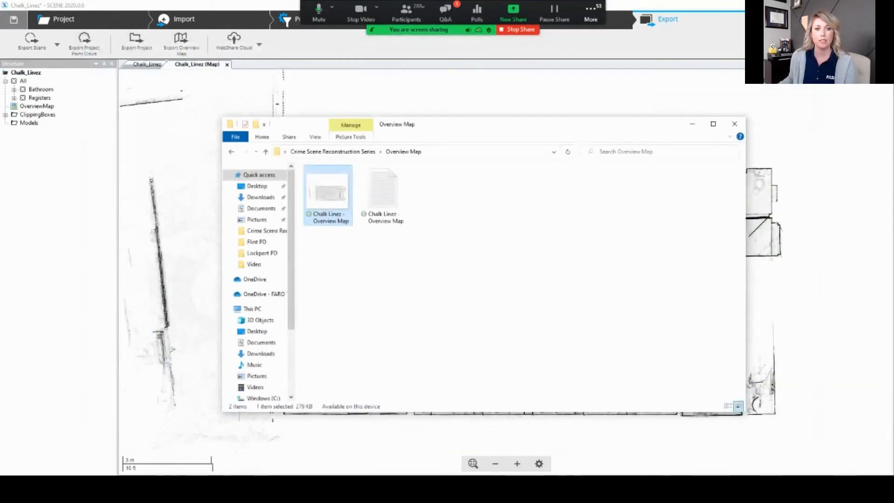
Step: Read the text file exported with the overview map, then close it and the folder window
double_click(383, 194)
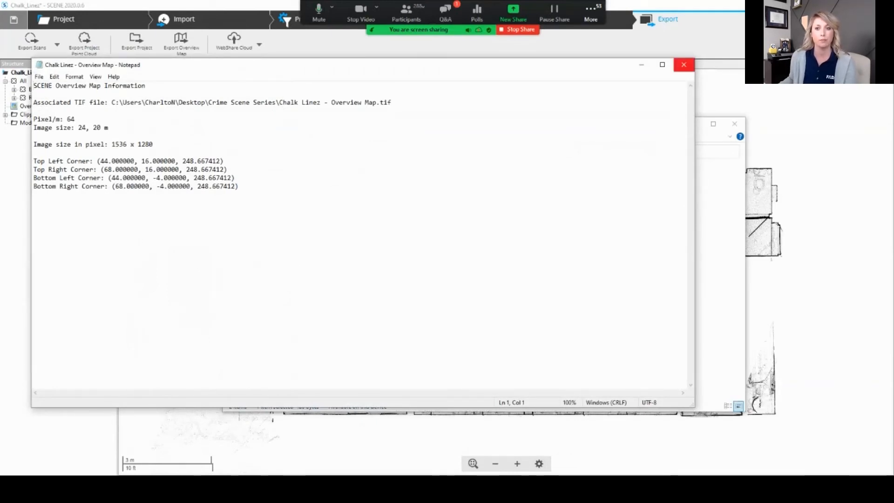
click(684, 65)
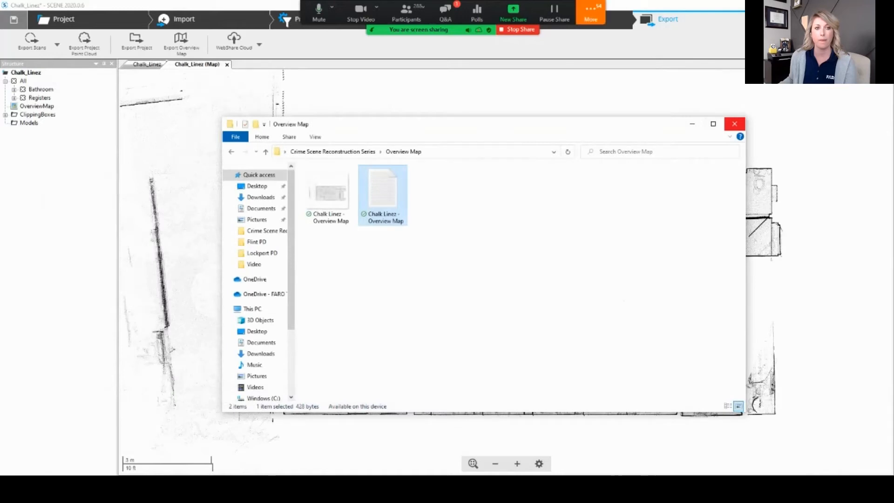
click(734, 124)
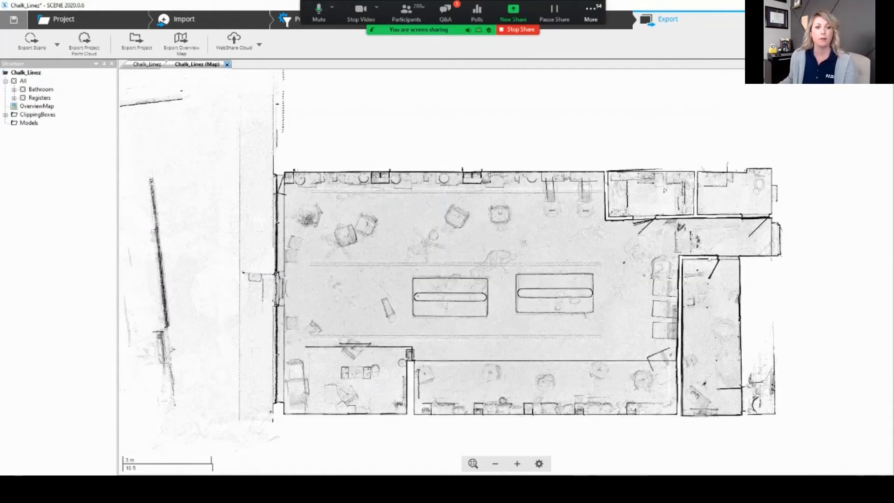
Step: Close the overview map and activate the existing ClippingBox on the 3D point cloud
click(227, 64)
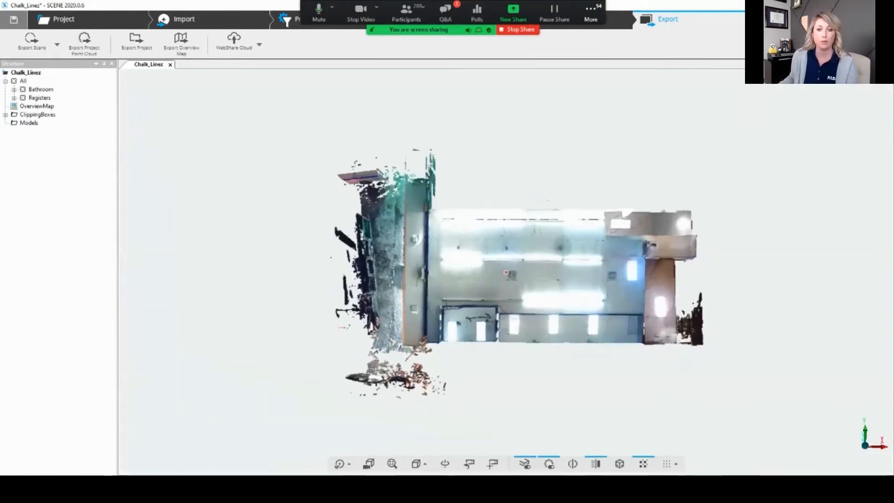
drag(506, 272, 265, 294)
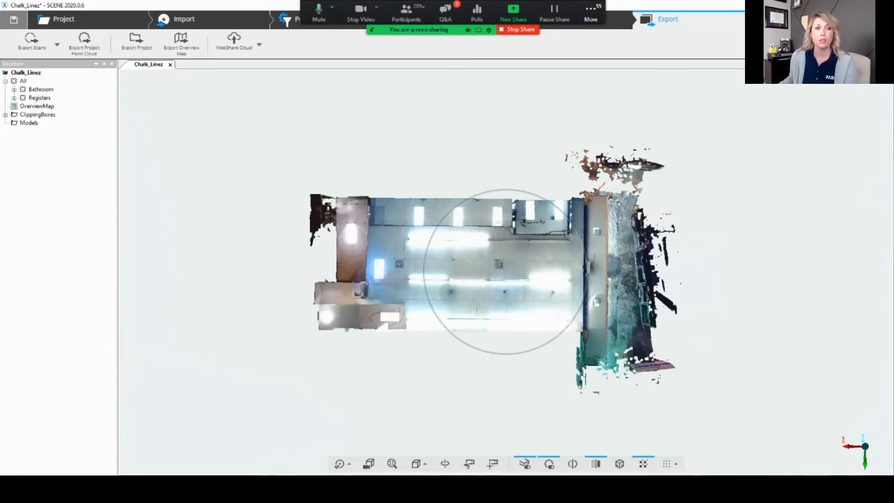
click(5, 115)
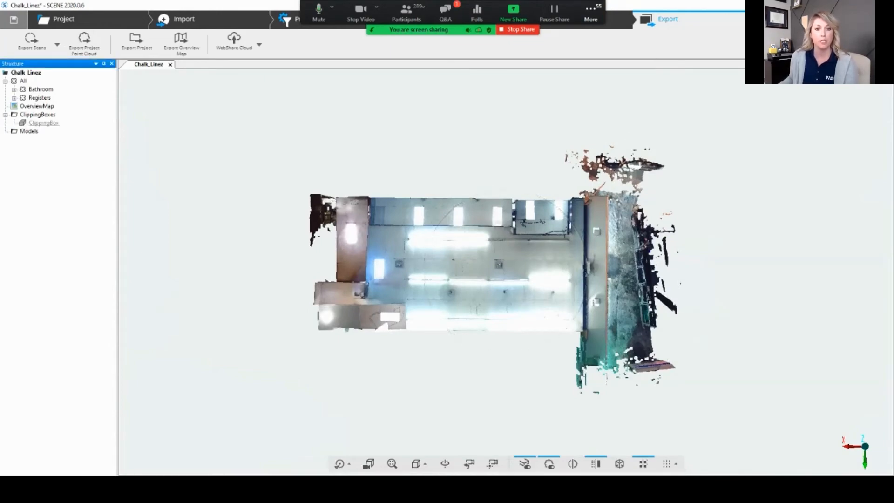
click(43, 123)
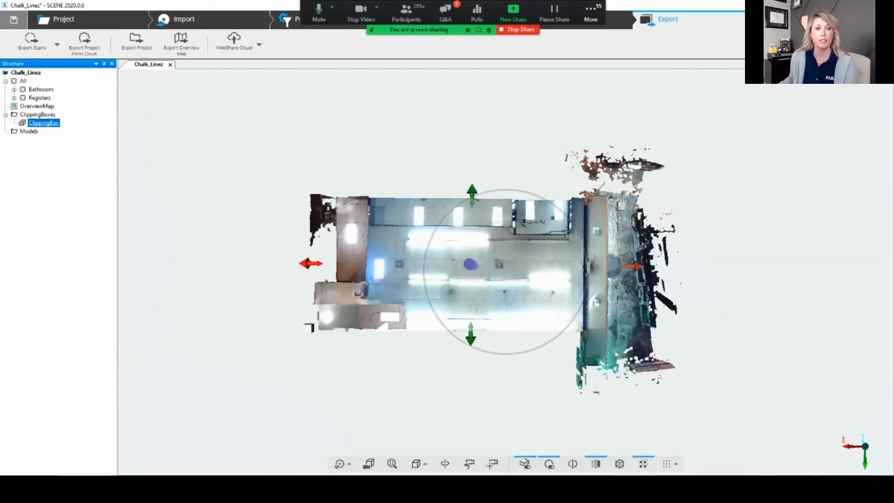
right_click(44, 124)
mouse_move(84, 197)
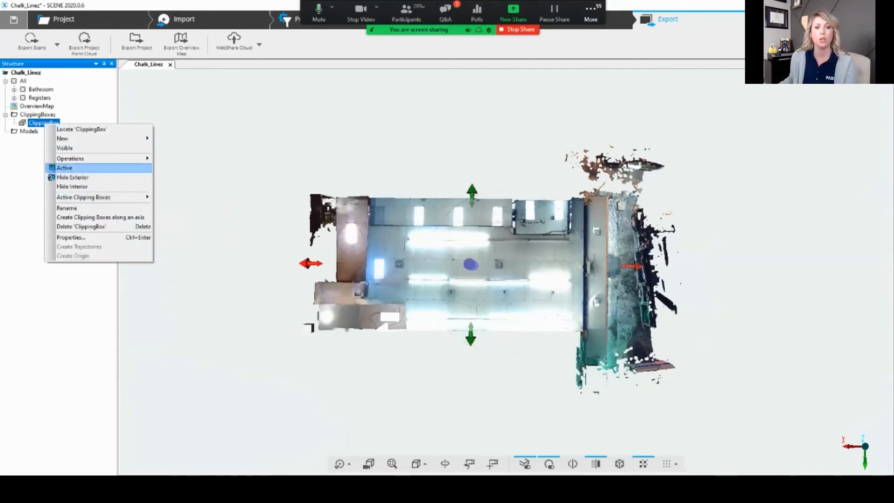
click(65, 168)
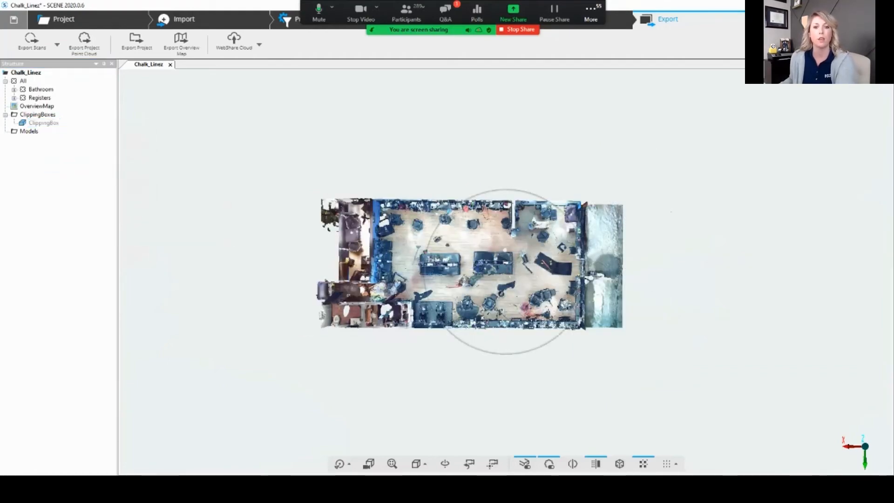
Step: Start a new orthophoto of the existing ClippingBox with the Orthographic Photo Generator, placing its settings dialog over the point cloud
scroll(526, 268, up, 1)
scroll(515, 272, up, 4)
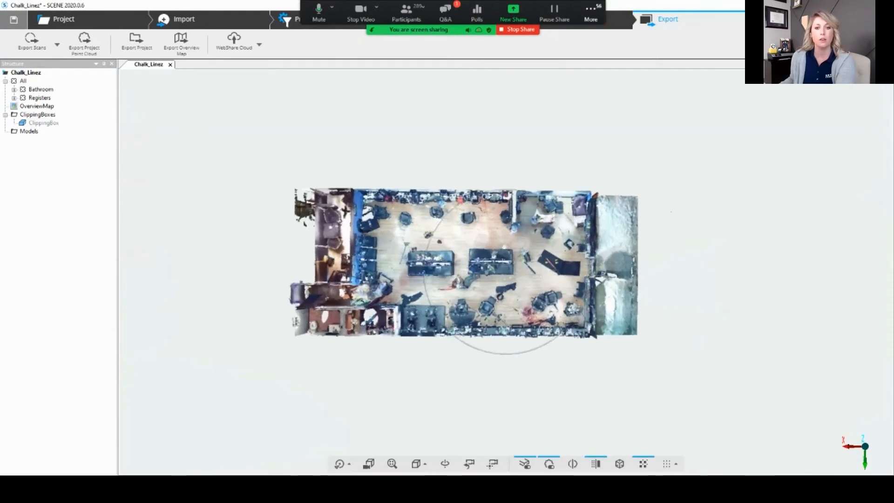
scroll(530, 255, up, 3)
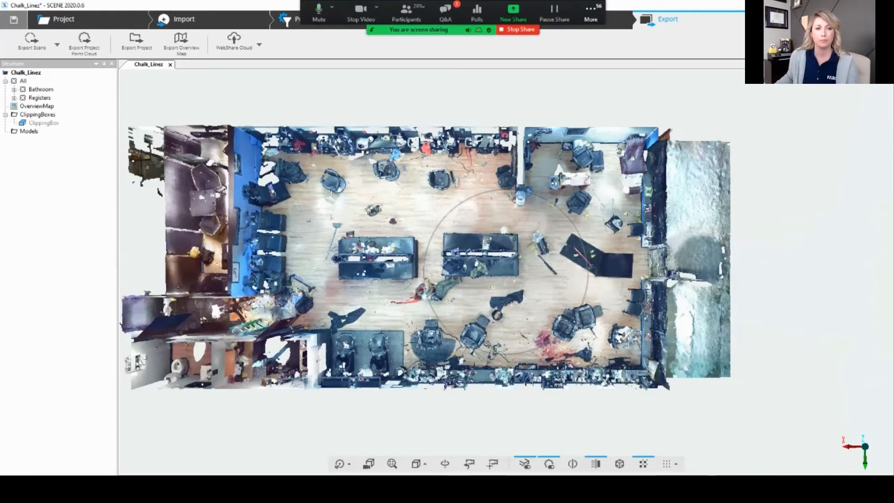
click(825, 19)
click(227, 42)
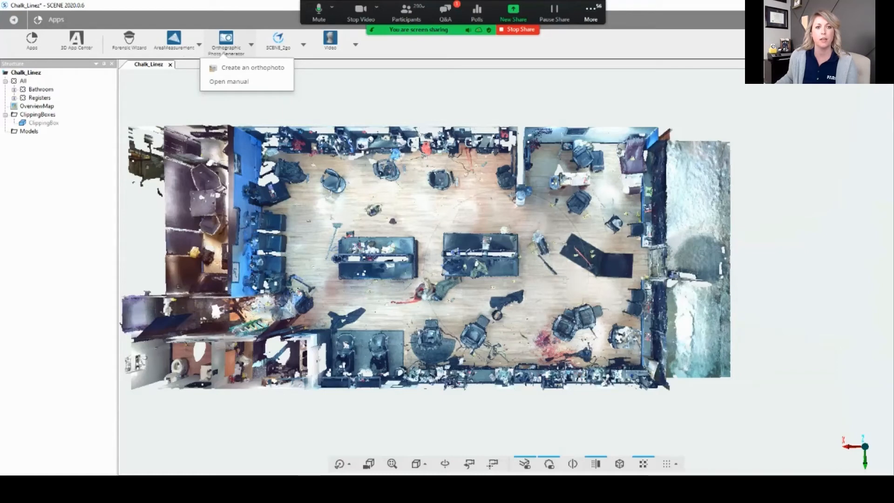
click(251, 68)
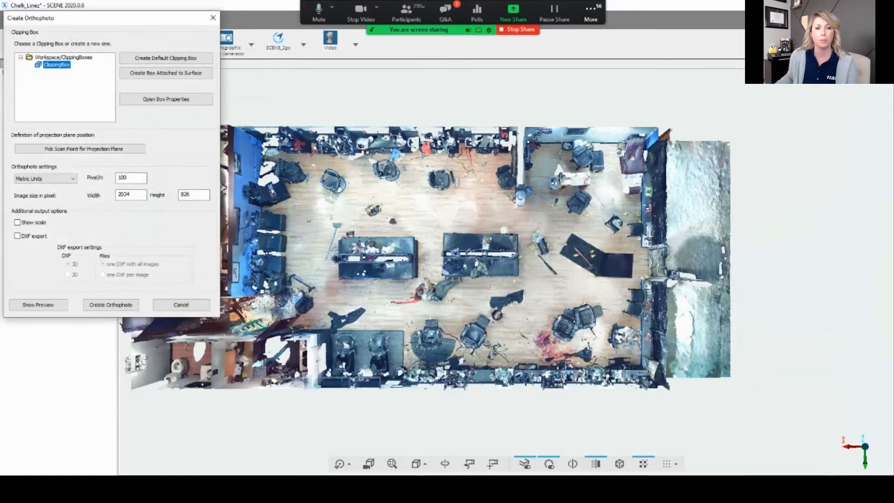
drag(135, 15, 453, 132)
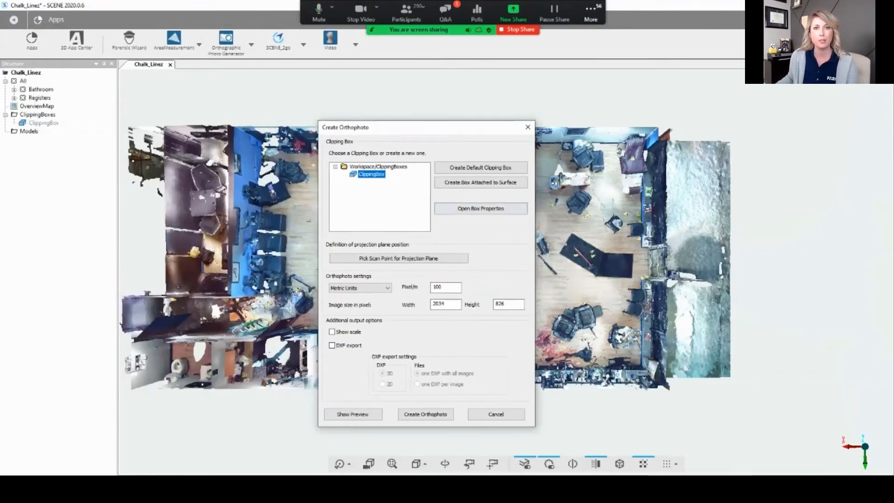
Step: Create the orthophoto in Imperial Units with the scale shown, and save it to the Desktop as the TIFF file Orthophoto_m
click(379, 288)
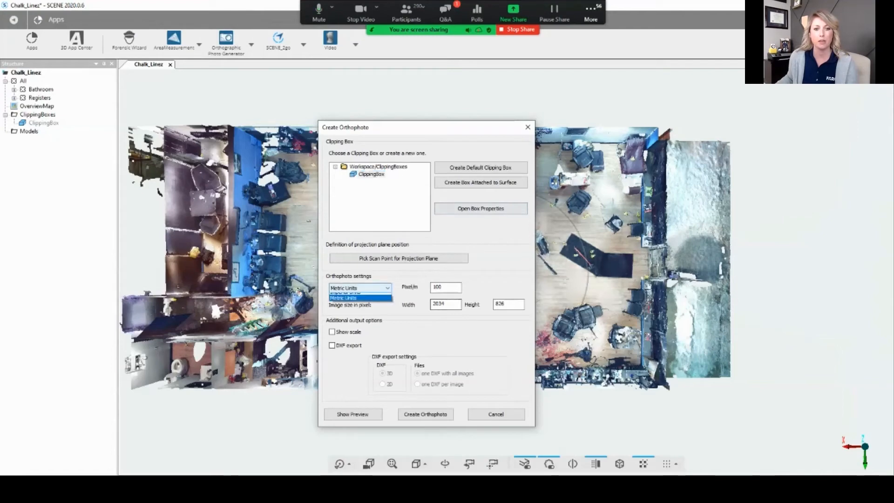
click(355, 297)
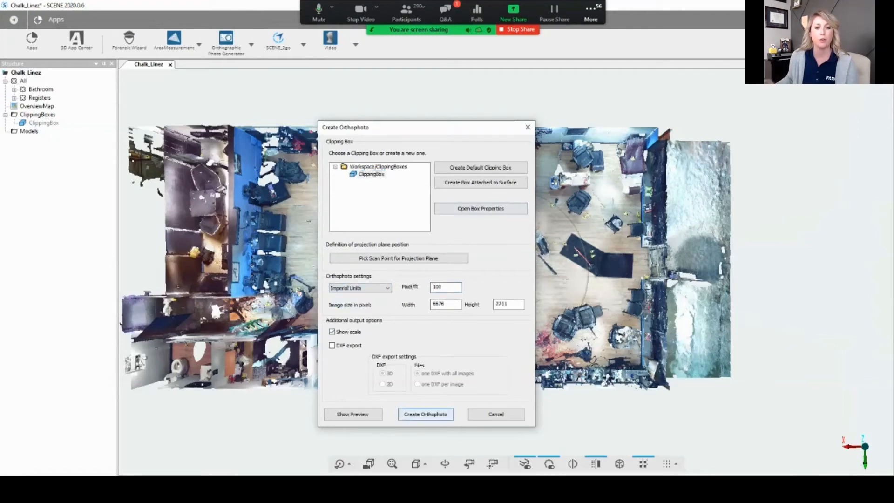
key(Return)
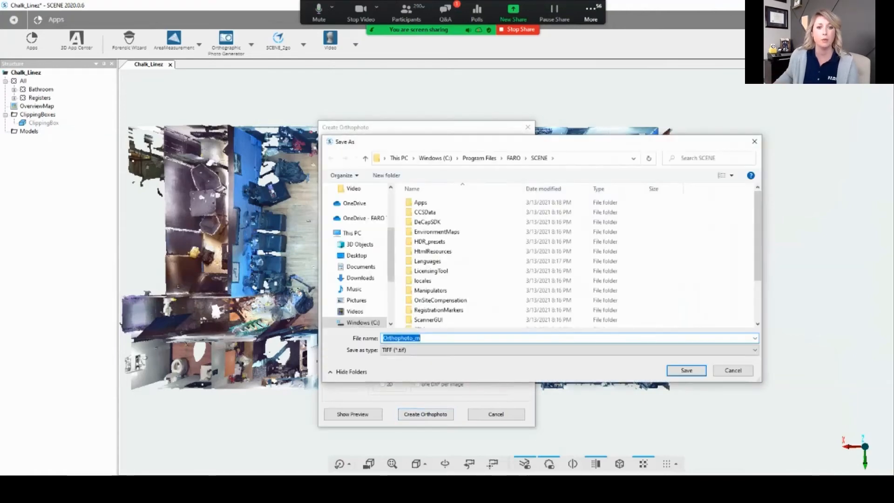
click(357, 255)
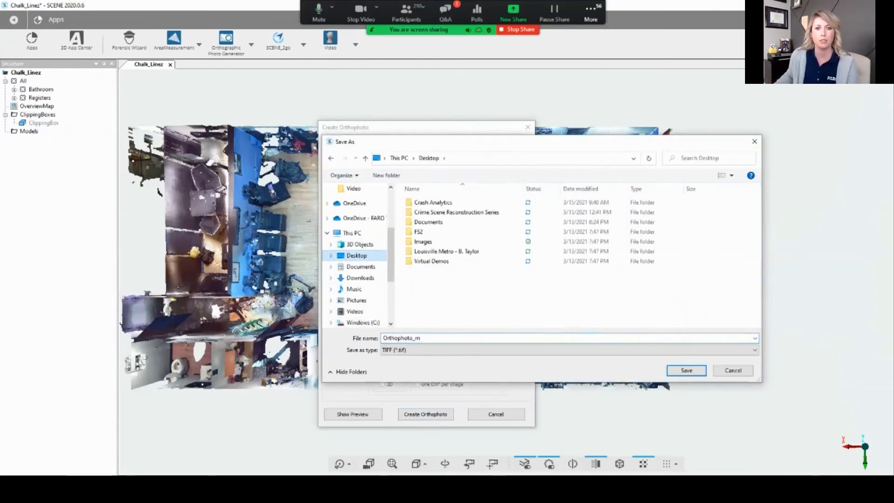
click(687, 371)
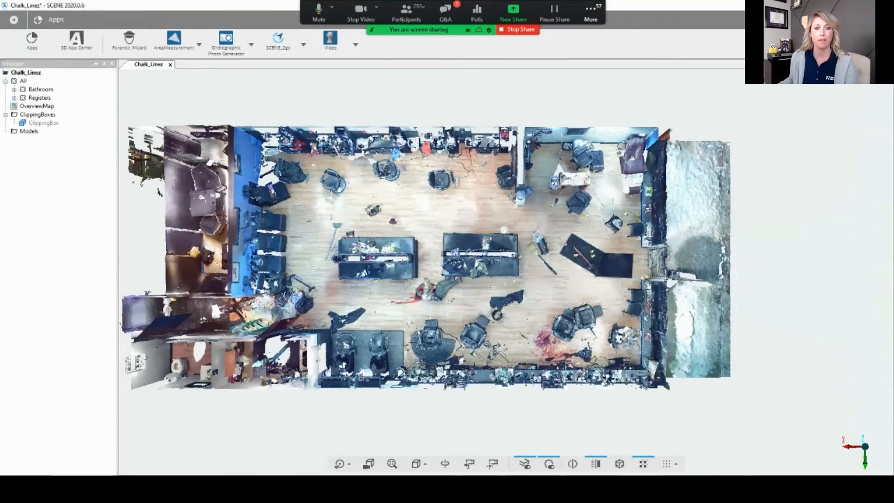
Step: Switch to File Explorer and view the "Chalk Linez - Orthographic Photo" image from the Orthographic Photo folder in Crime Scene Reconstruction Series, closing it again
click(491, 280)
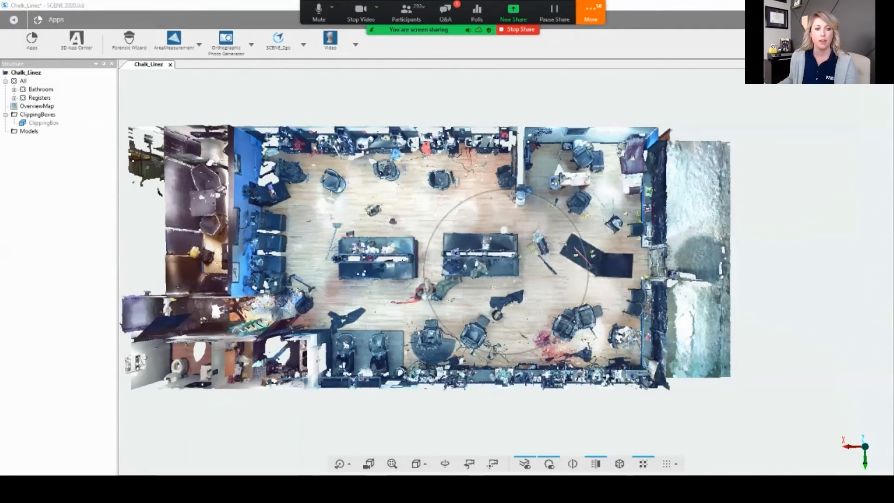
key(super+e)
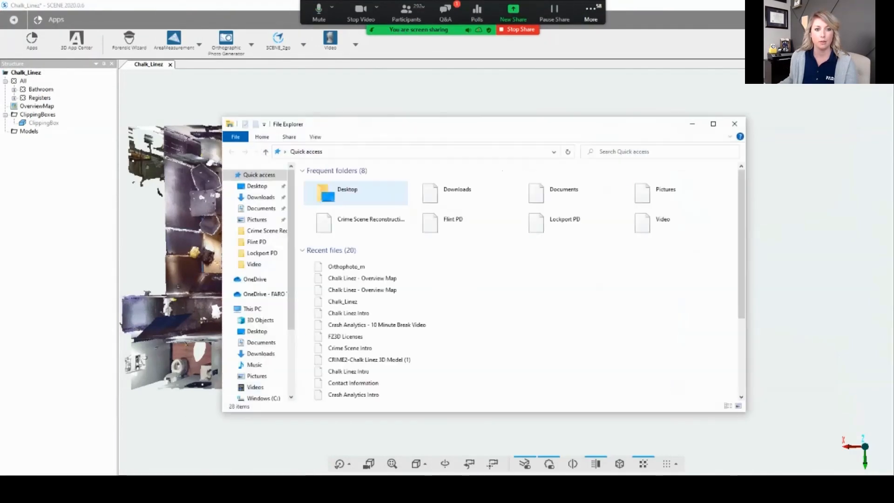
click(265, 230)
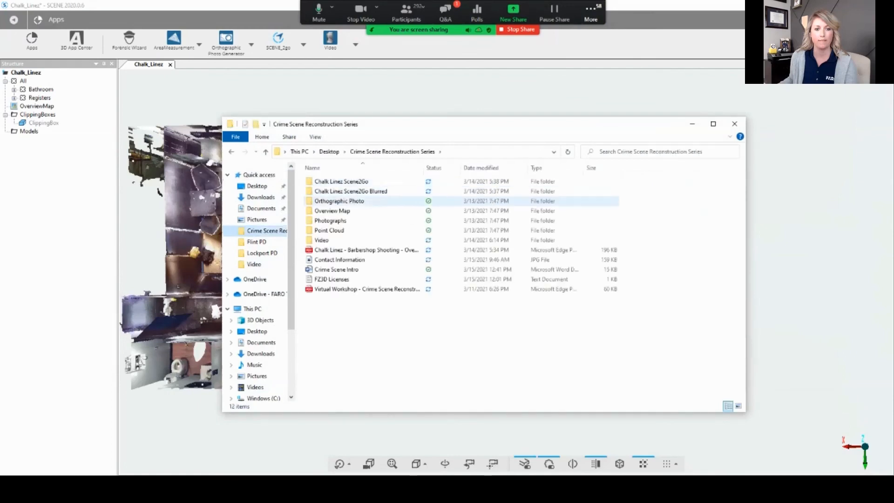
double_click(354, 201)
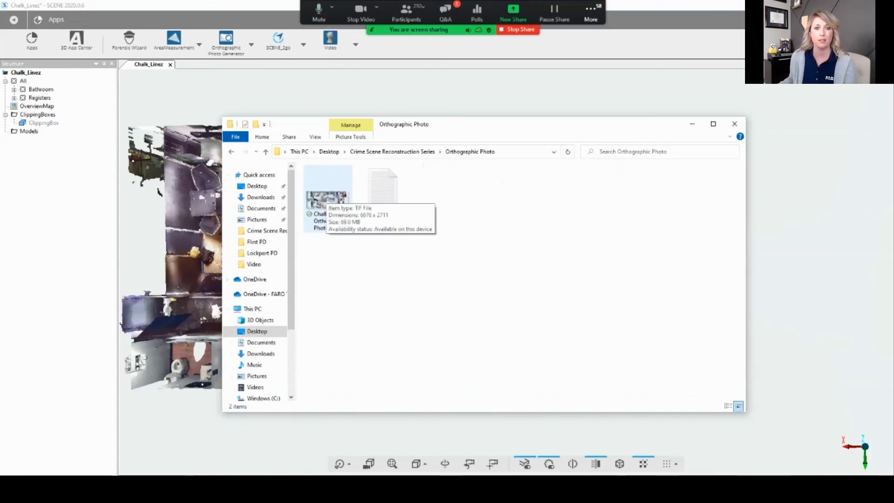
double_click(326, 199)
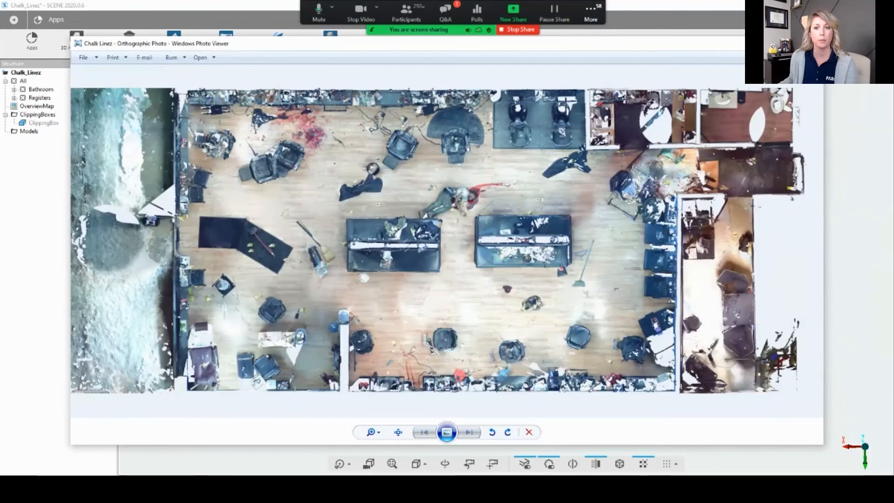
key(alt+F4)
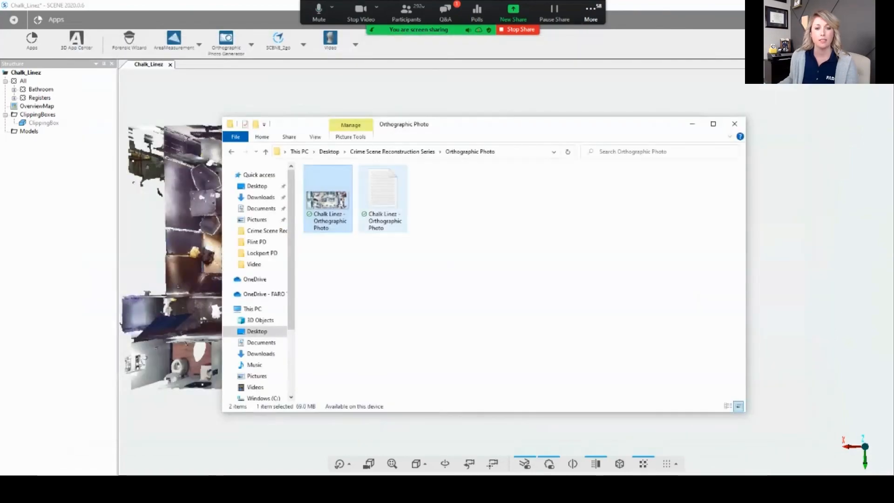
Step: Read the text file exported with the orthographic photo, and close it and the folder window
double_click(383, 198)
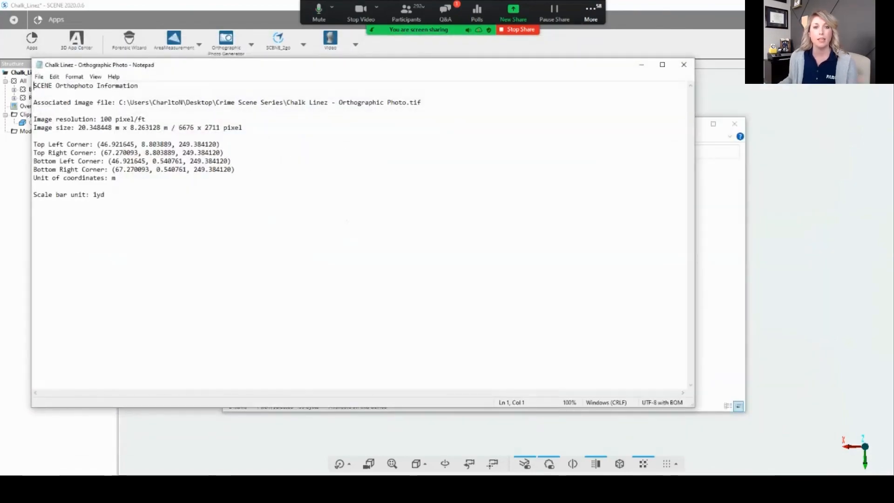
click(684, 65)
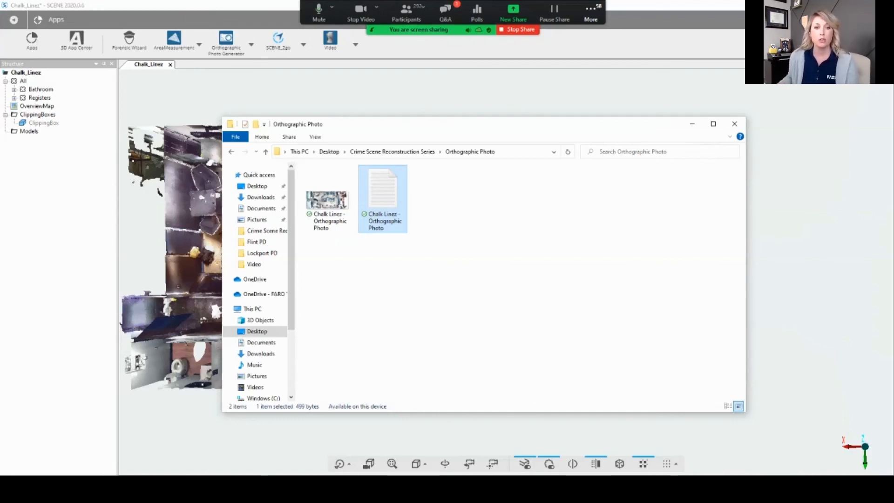
drag(431, 239, 312, 168)
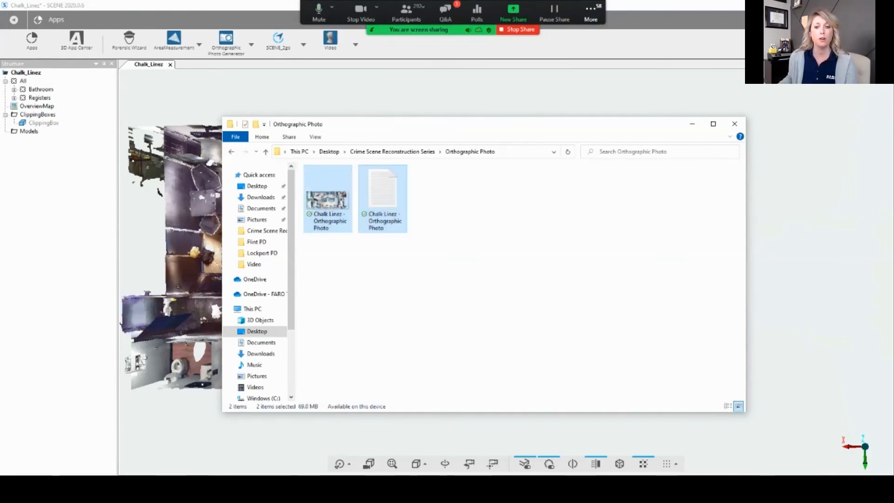
drag(469, 251, 312, 166)
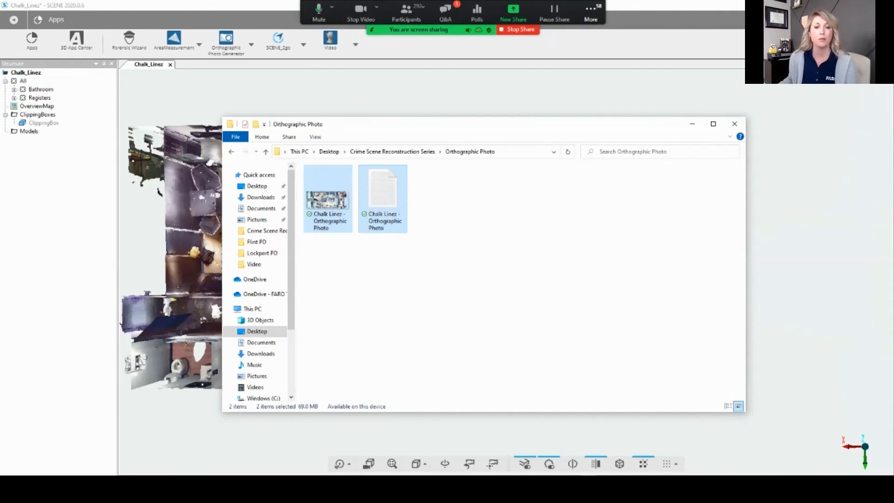
mouse_move(457, 274)
mouse_down()
mouse_move(325, 196)
mouse_move(310, 196)
mouse_move(454, 270)
mouse_up()
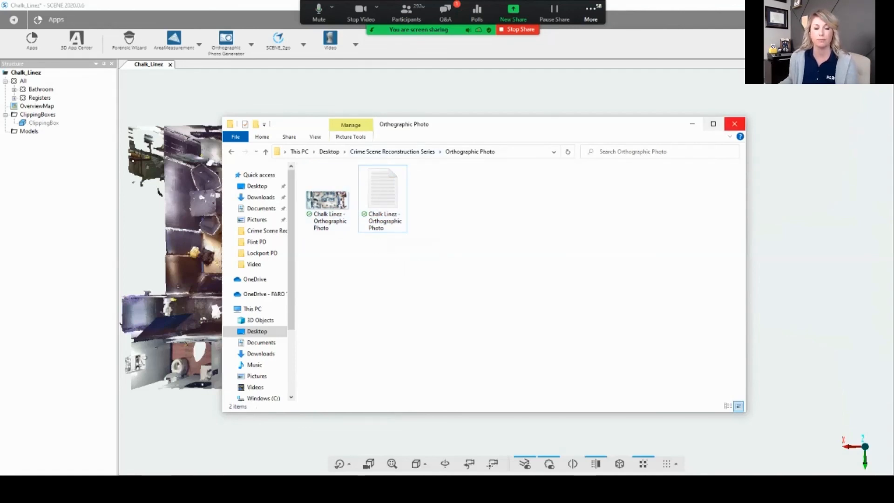
click(735, 124)
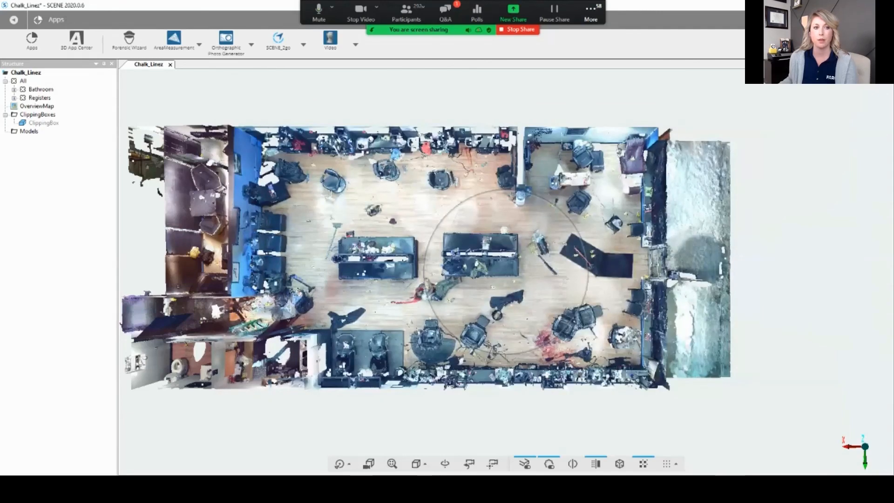